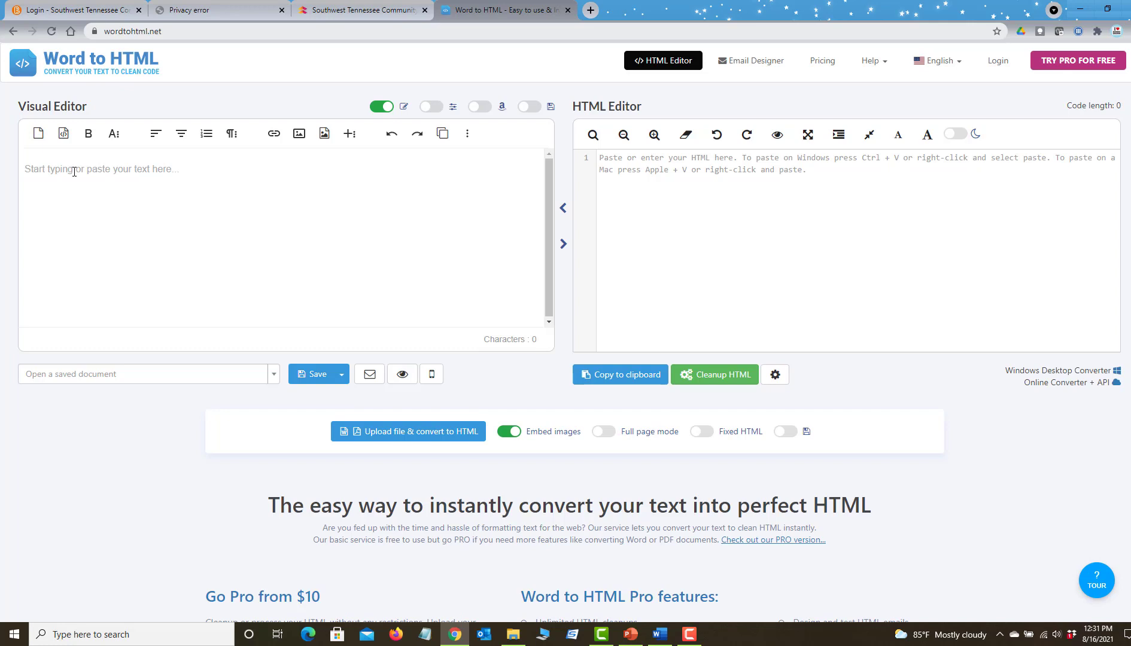
- Paste Hello into a new Word to HTML document and inspect its 15px Calibri span markup
left_click(38, 142)
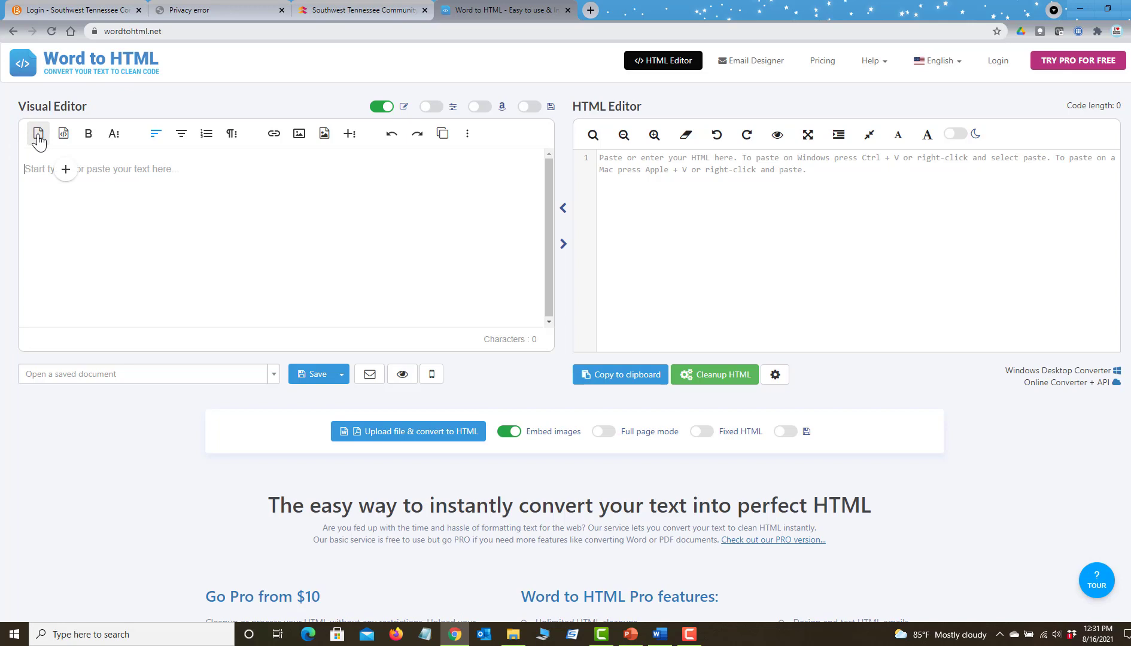
type("Hello")
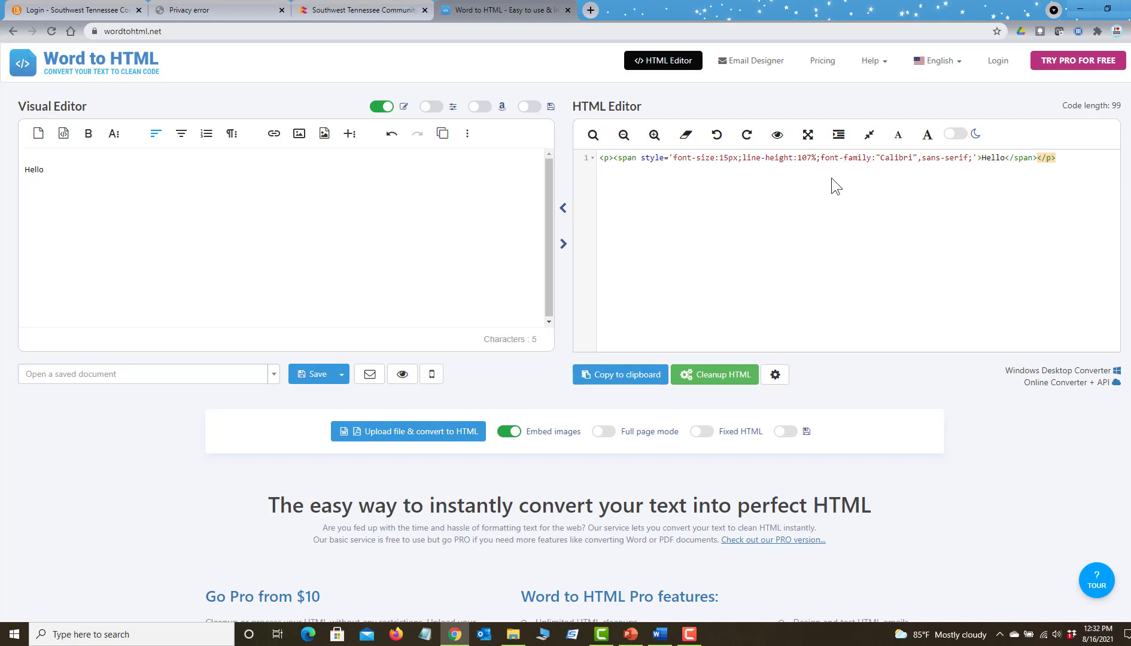
left_click(47, 191)
left_click(708, 378)
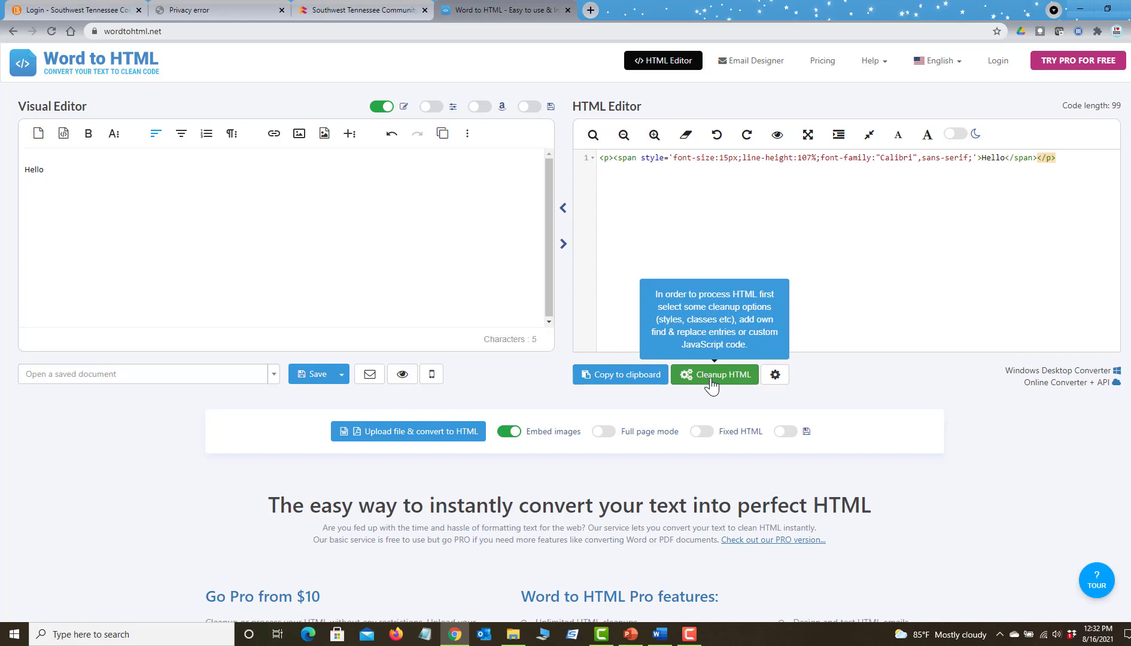
left_click(711, 382)
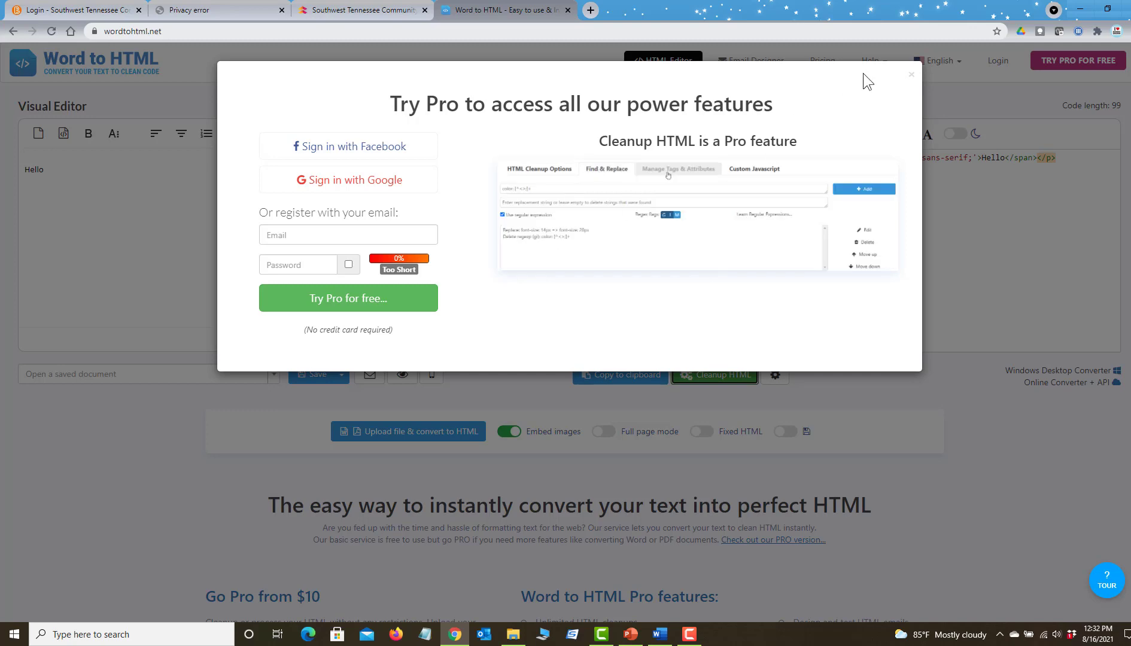
left_click(911, 76)
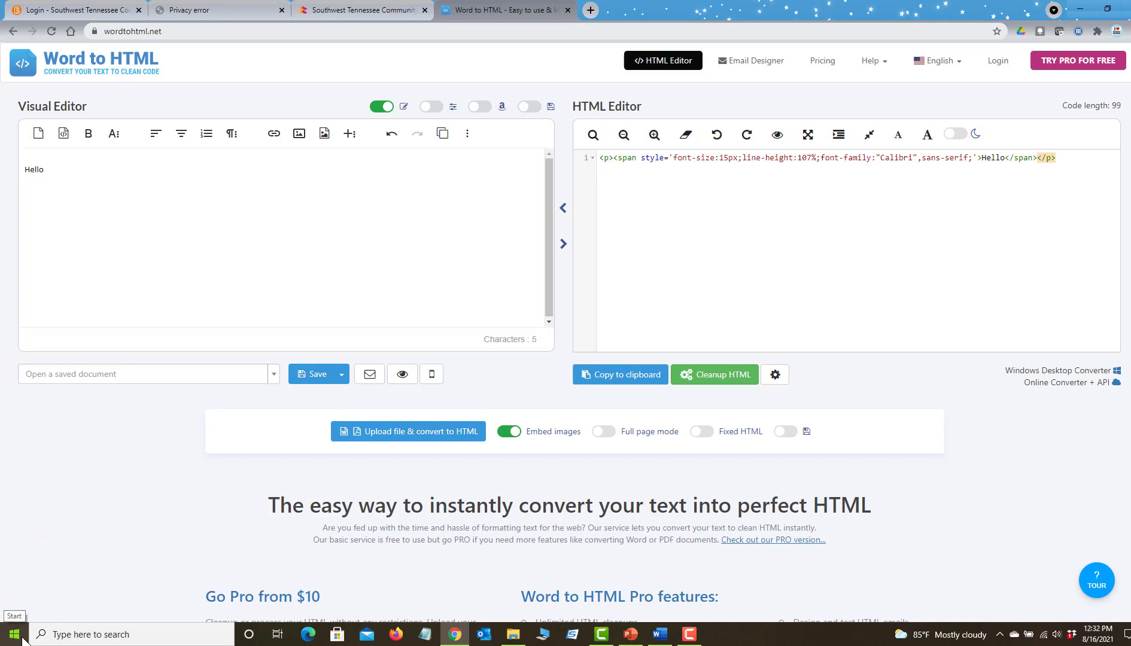
- Launch Notepad from a Windows search for 'notepad' and move the blank window toward the screen centre
left_click(72, 634)
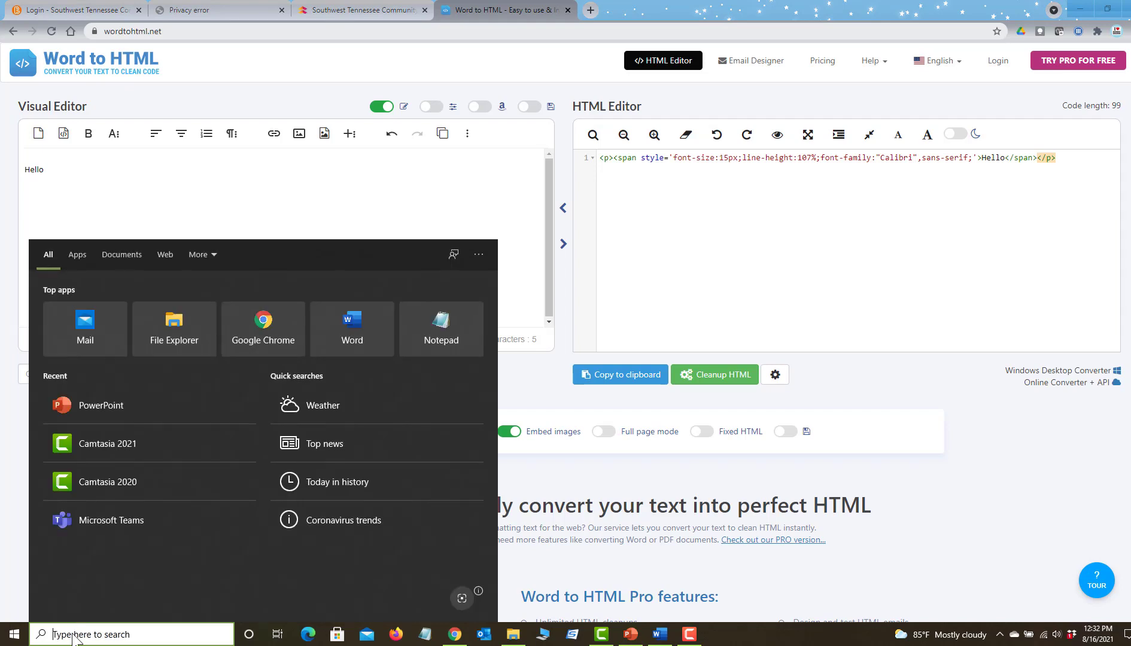
type("notepad")
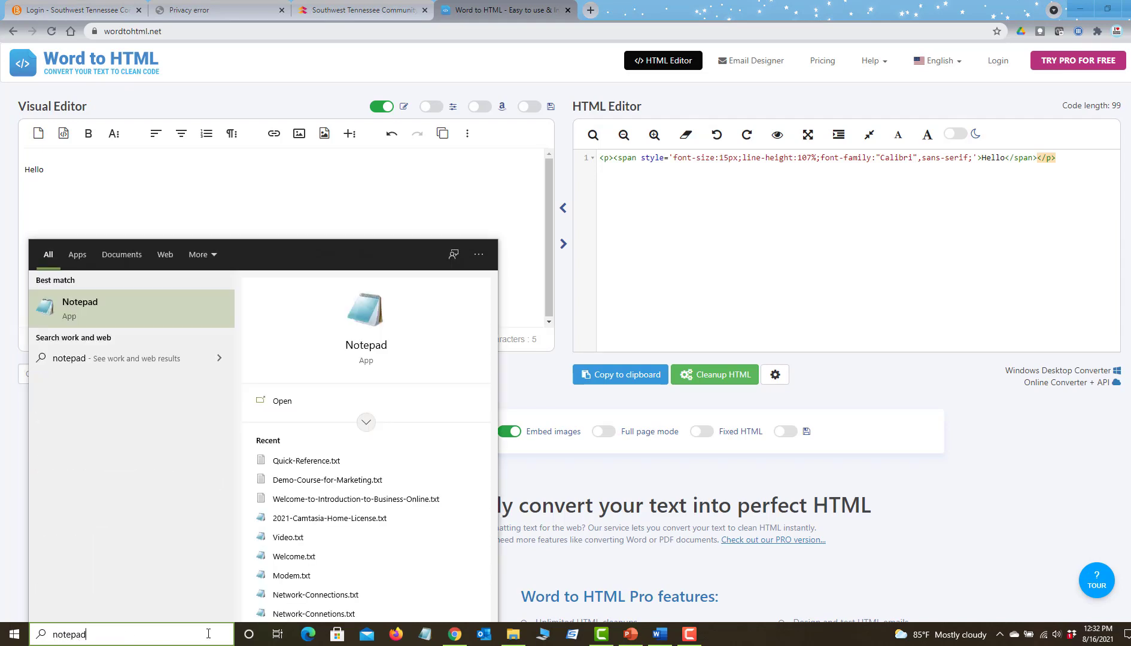
left_click(90, 307)
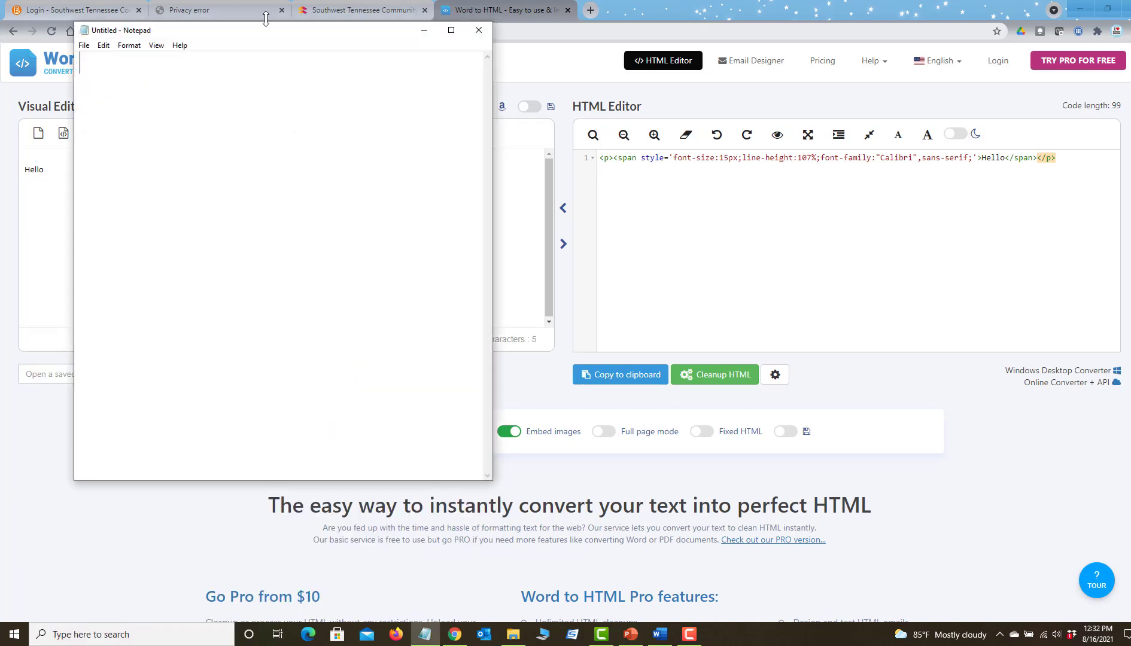
left_click_drag(255, 31, 423, 63)
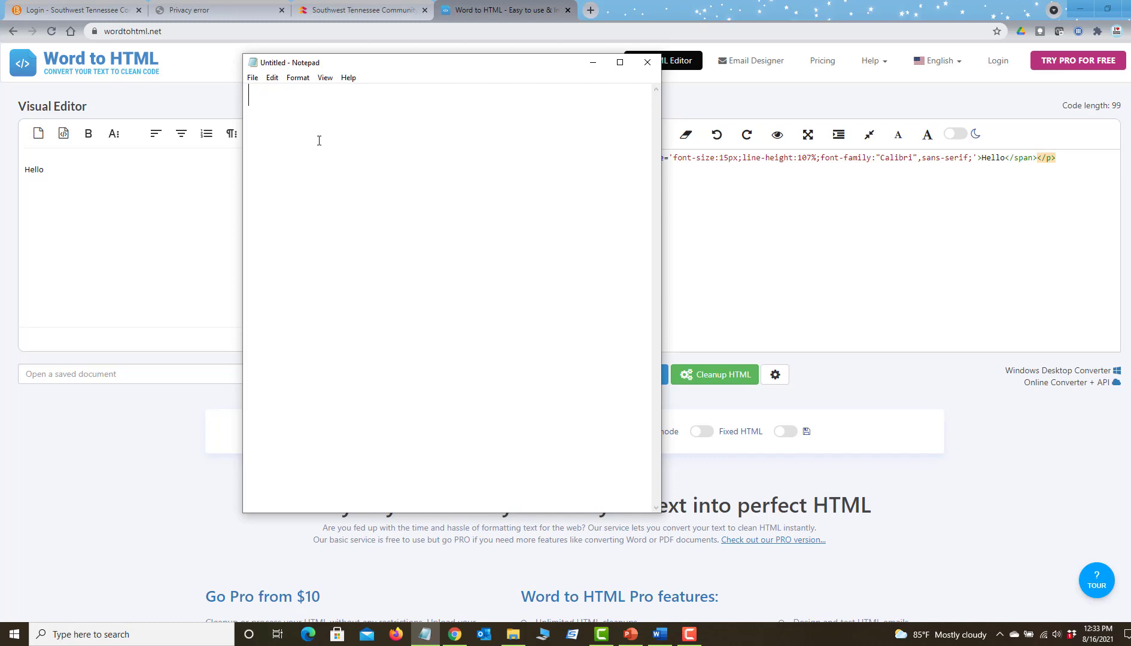
- Paste Hello into the Untitled Notepad document as plain text using Edit > Paste
left_click(272, 77)
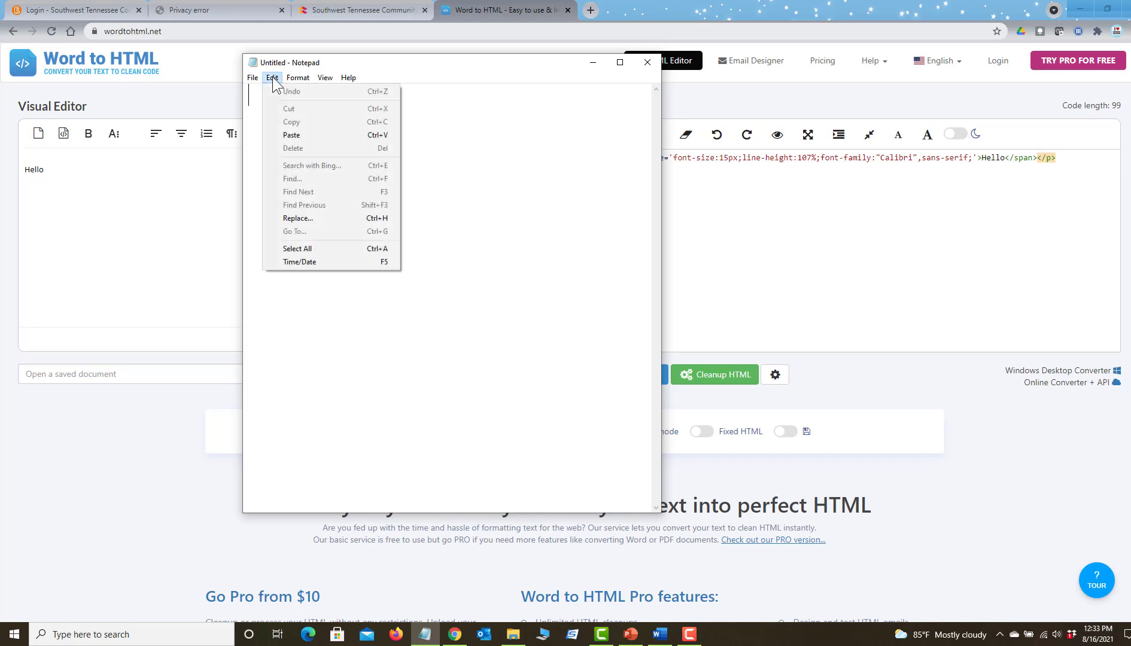
left_click(291, 135)
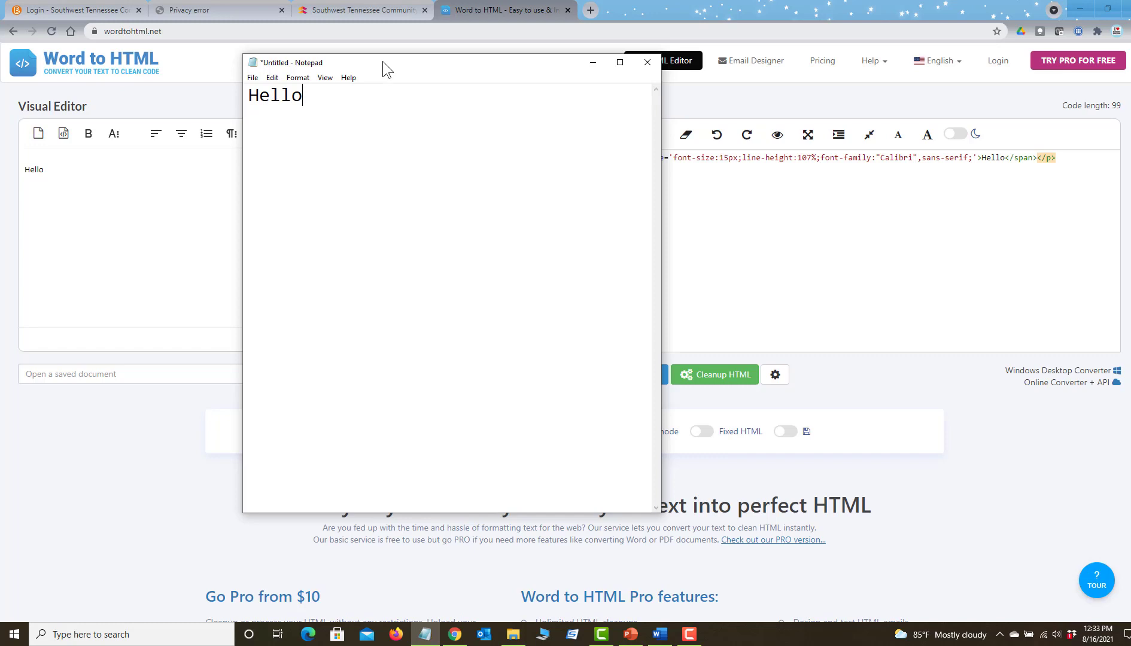
left_click_drag(383, 62, 360, 65)
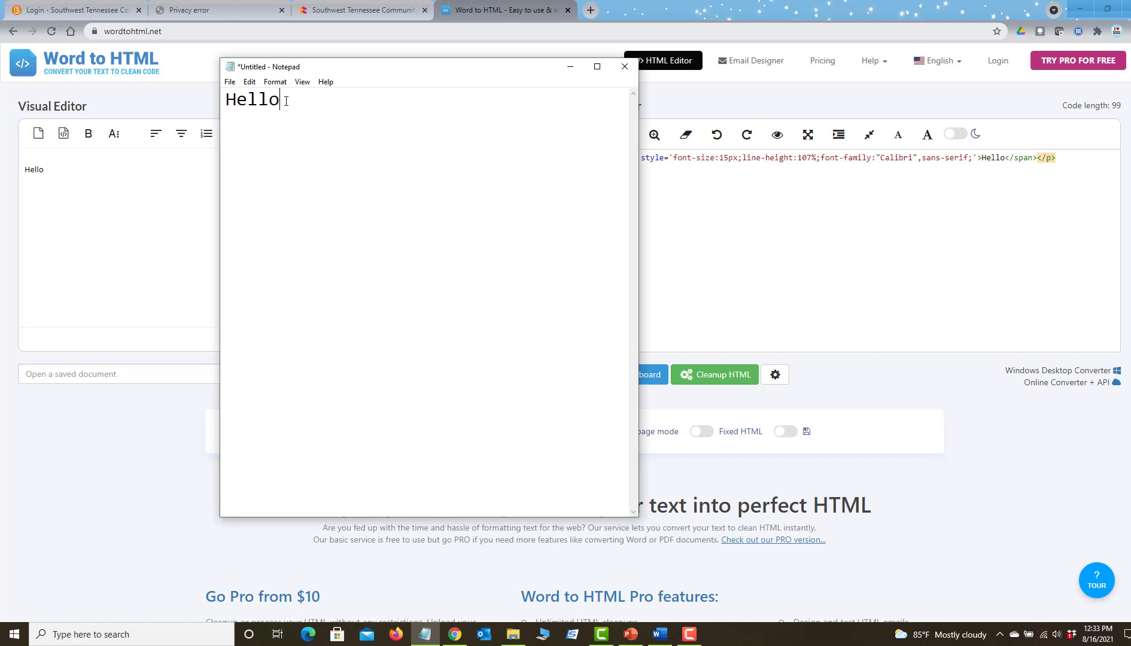
- Select the plain-text Hello and copy it with Edit > Copy
left_click_drag(287, 100, 226, 102)
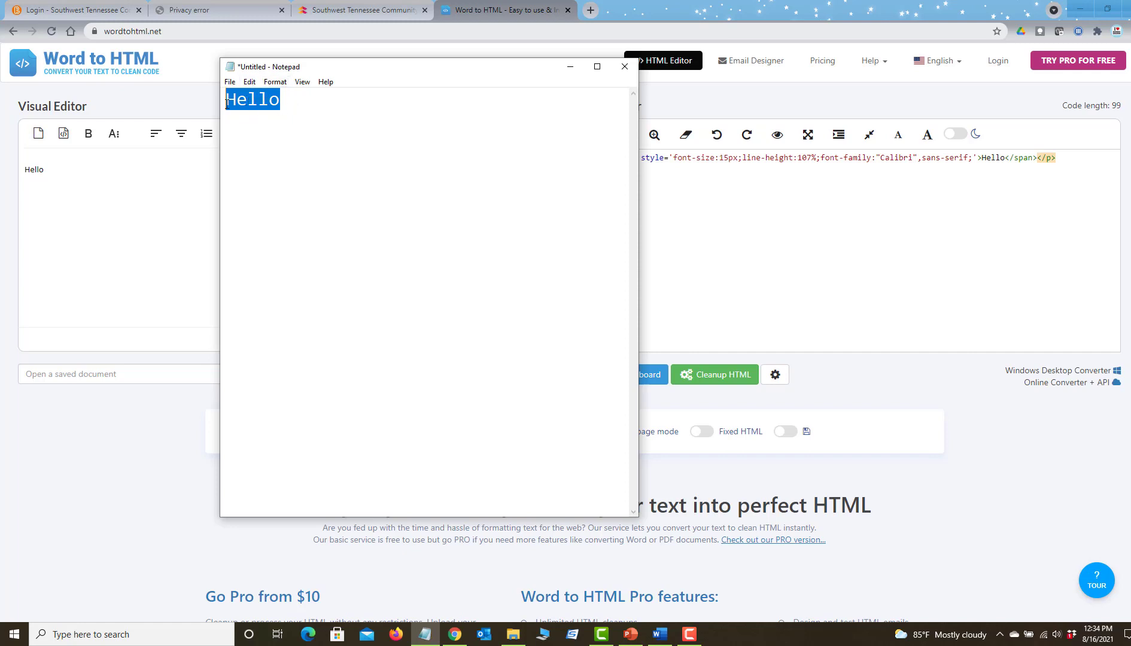
left_click(249, 82)
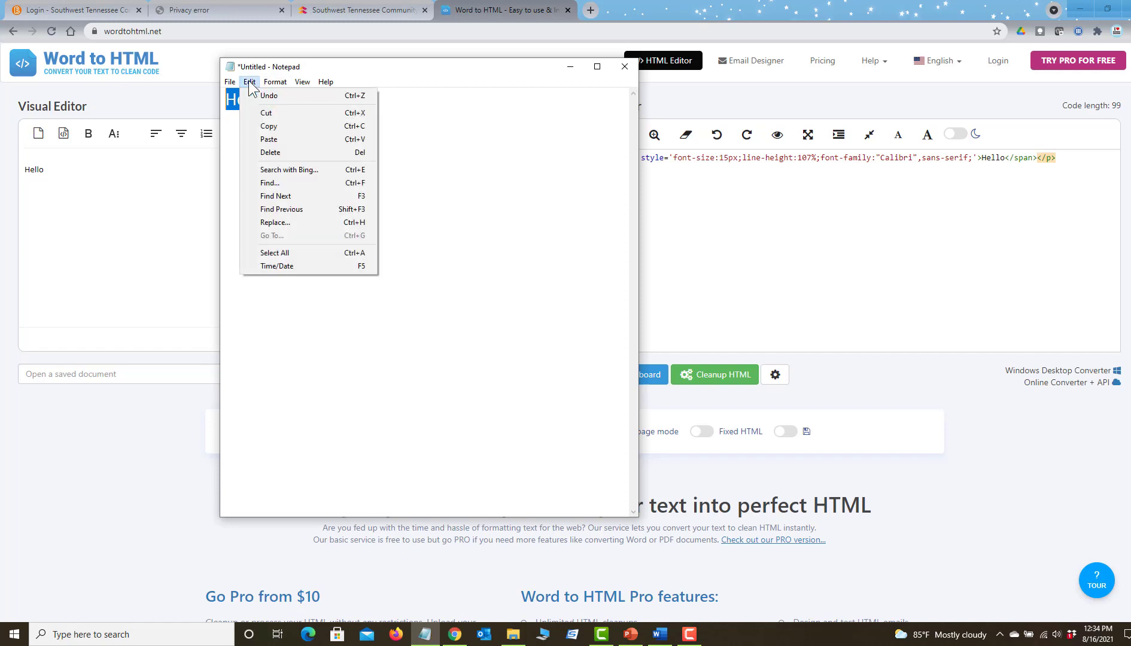
left_click(269, 126)
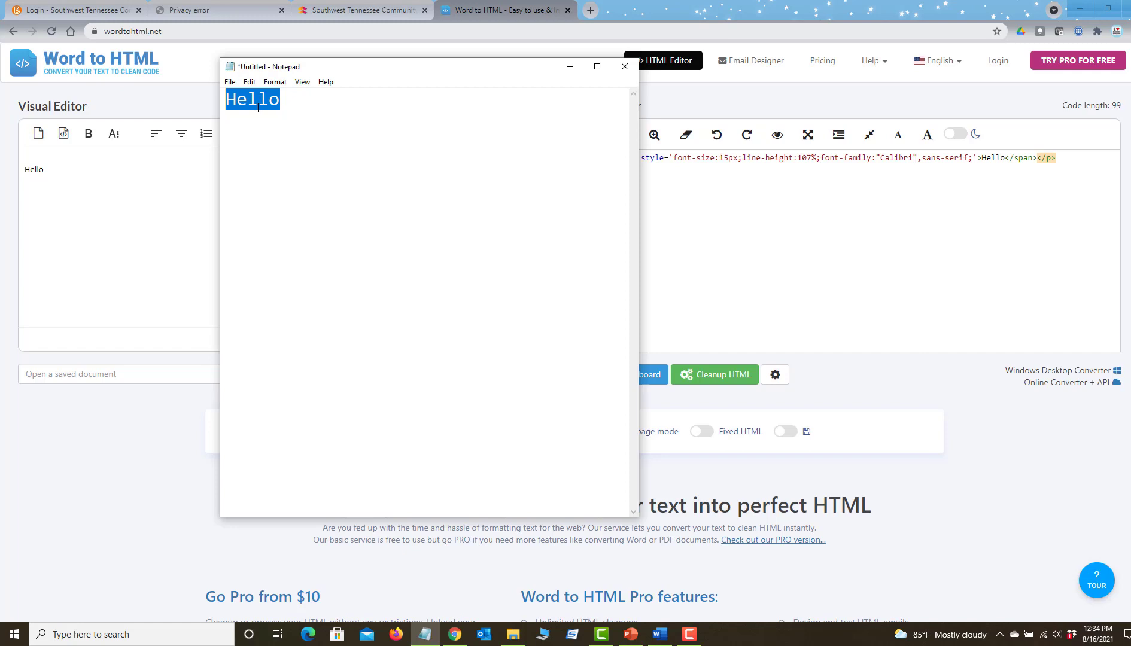
- Type Hello into a fresh Word to HTML document, giving clean <p>Hello</p>, then switch to Simple Syllabus
left_click(61, 177)
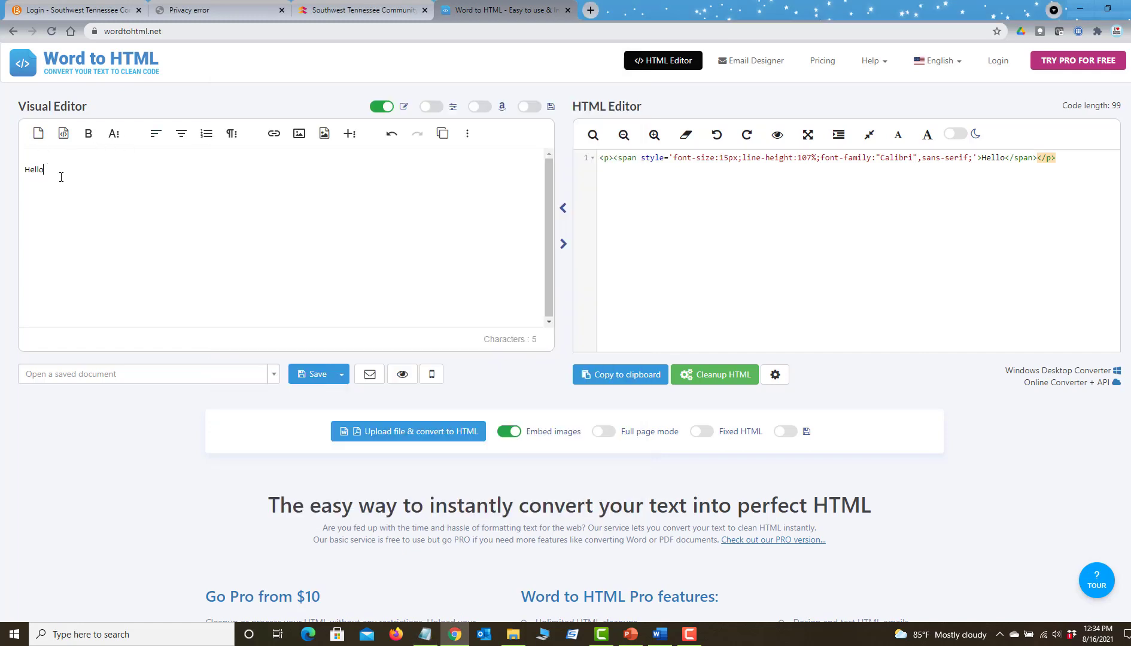
left_click(39, 135)
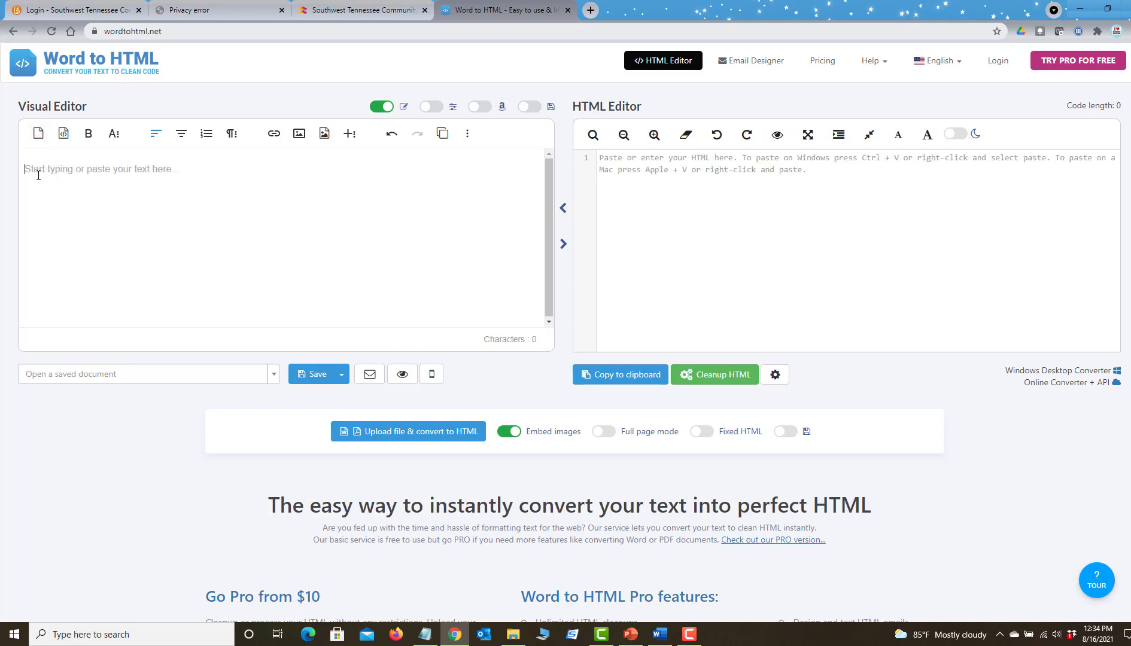
type("Hello")
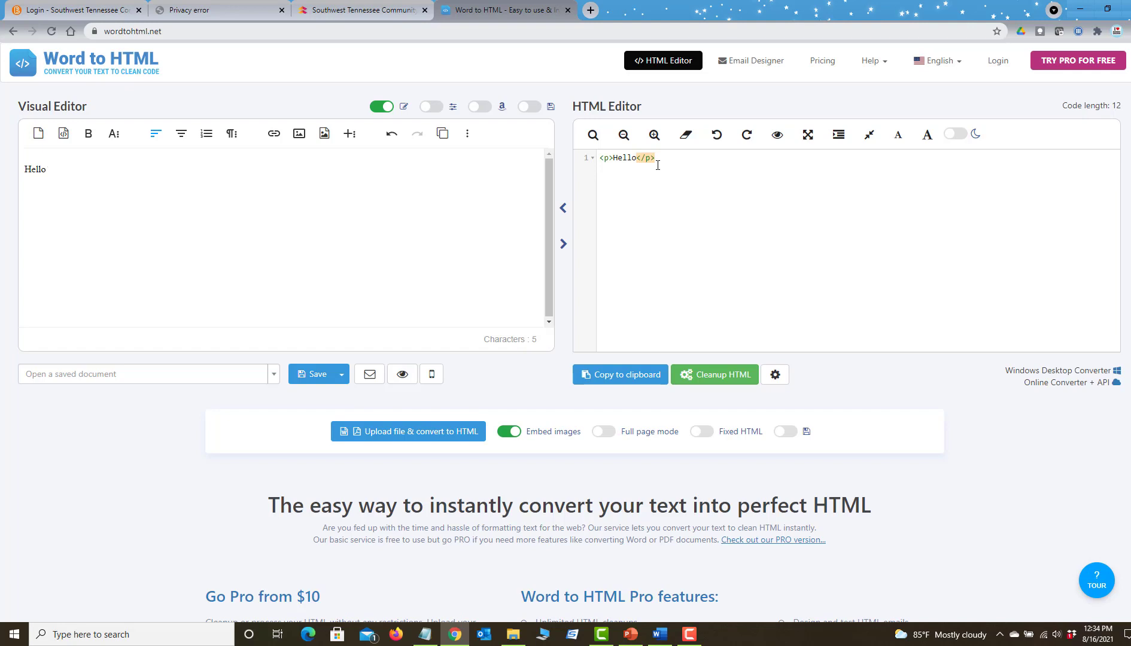
left_click(369, 14)
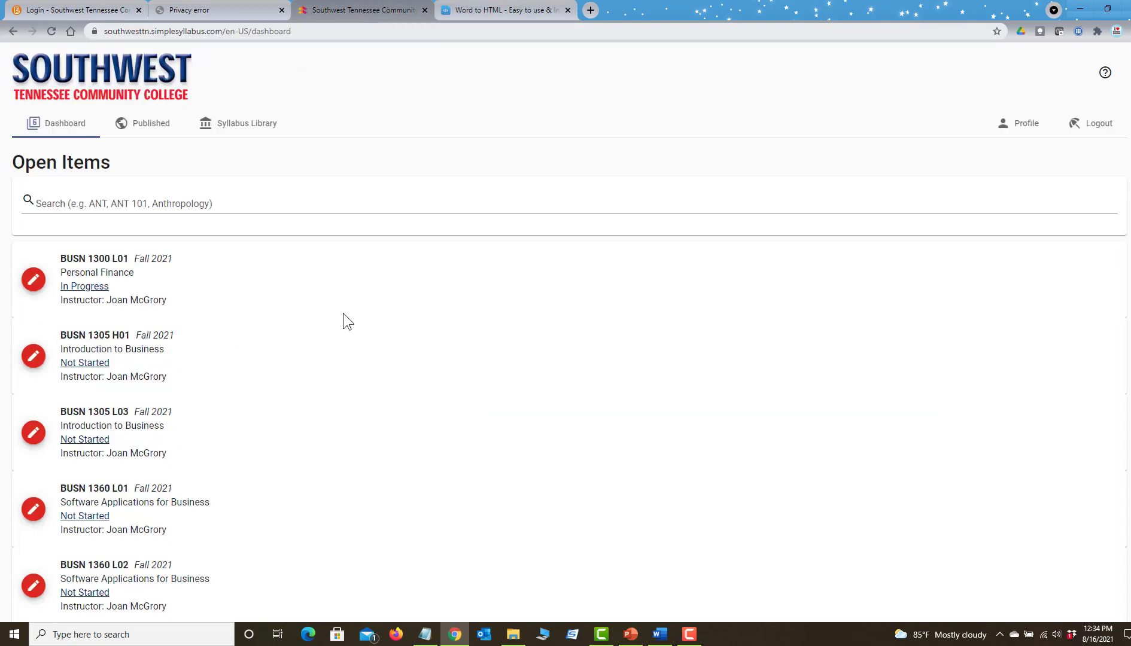
- Open the BUSN 1300 L01 Personal Finance syllabus for editing and scroll to Instructional Learning Methods
left_click(34, 288)
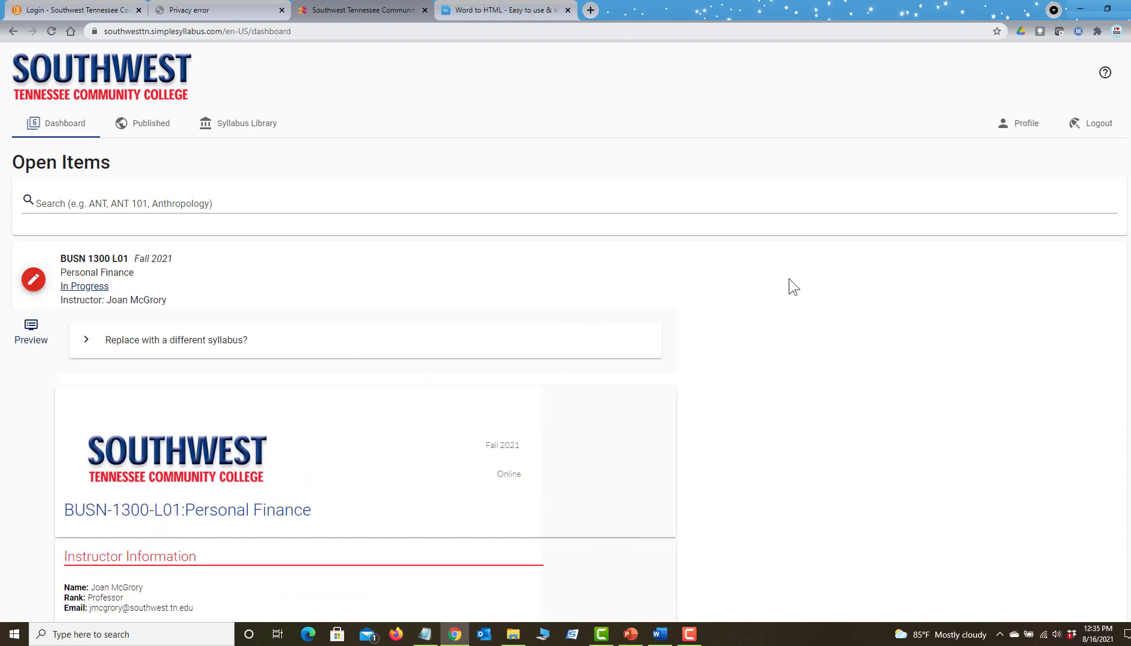
scroll(605, 369, "down", 5)
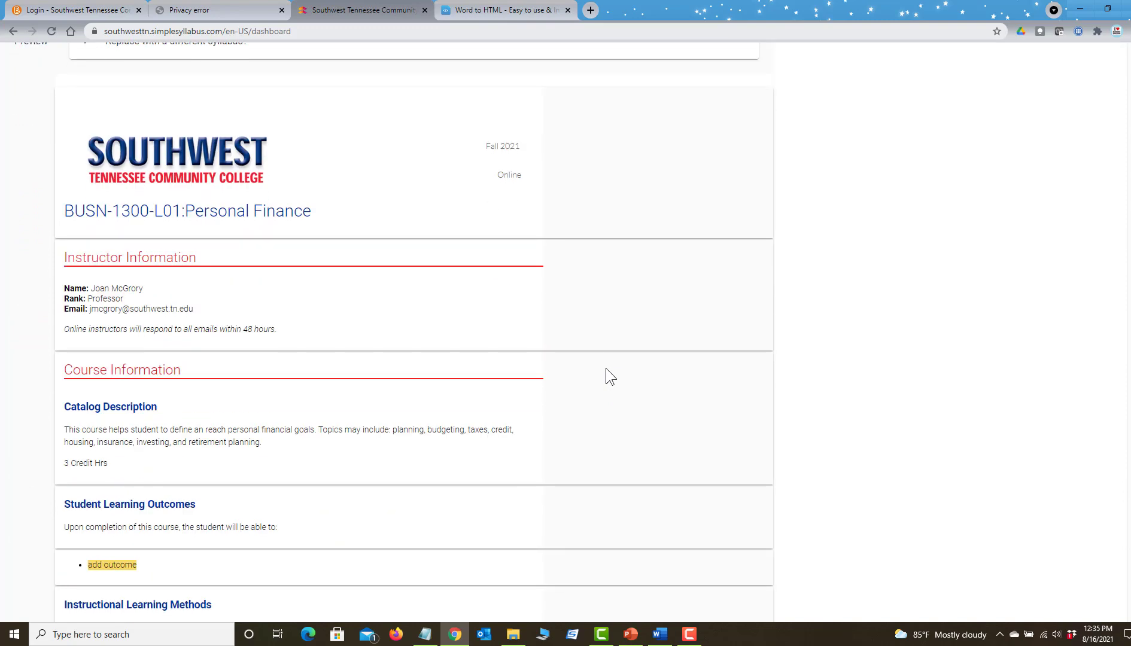
scroll(605, 369, "down", 7)
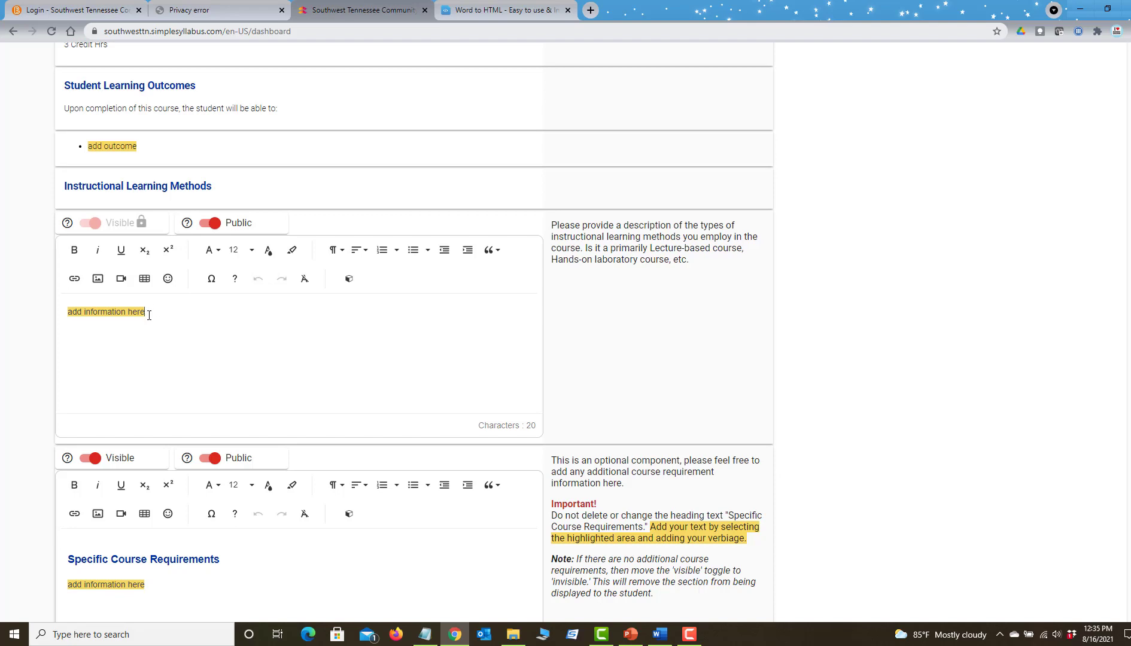
- Select the 'add information here' placeholder in Instructional Learning Methods and paste Hello over it
left_click(149, 316)
left_click_drag(163, 312, 61, 312)
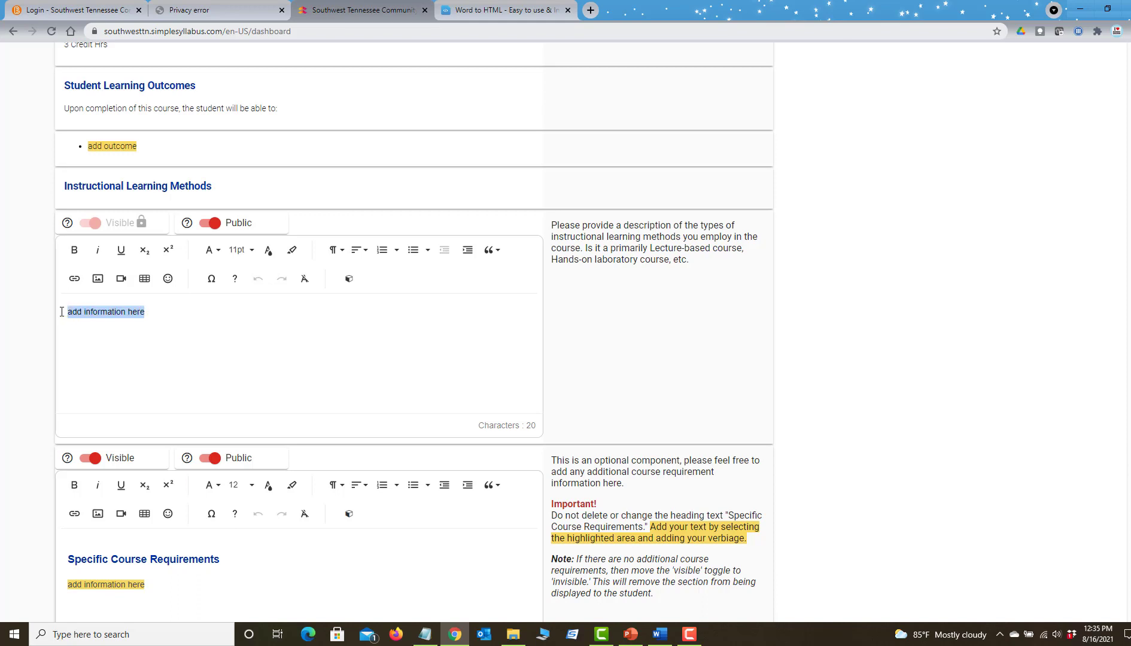
right_click(102, 310)
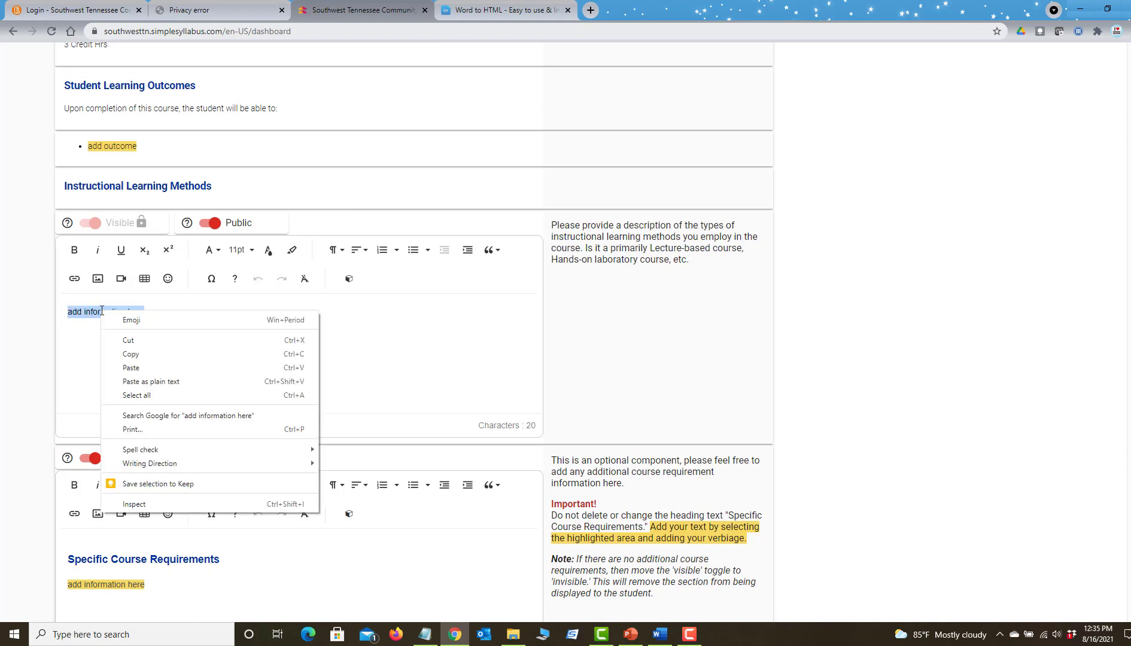
left_click(141, 367)
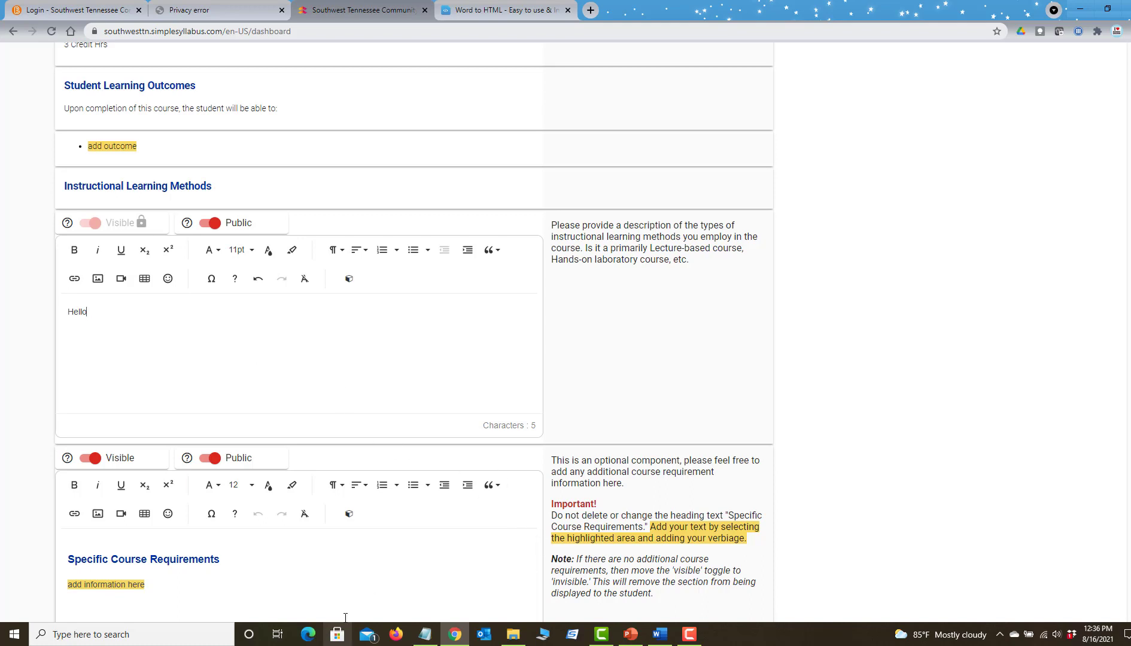
- Bring the Hello note forward, then open a second Notepad window through Windows search for 'notepad'
left_click(425, 633)
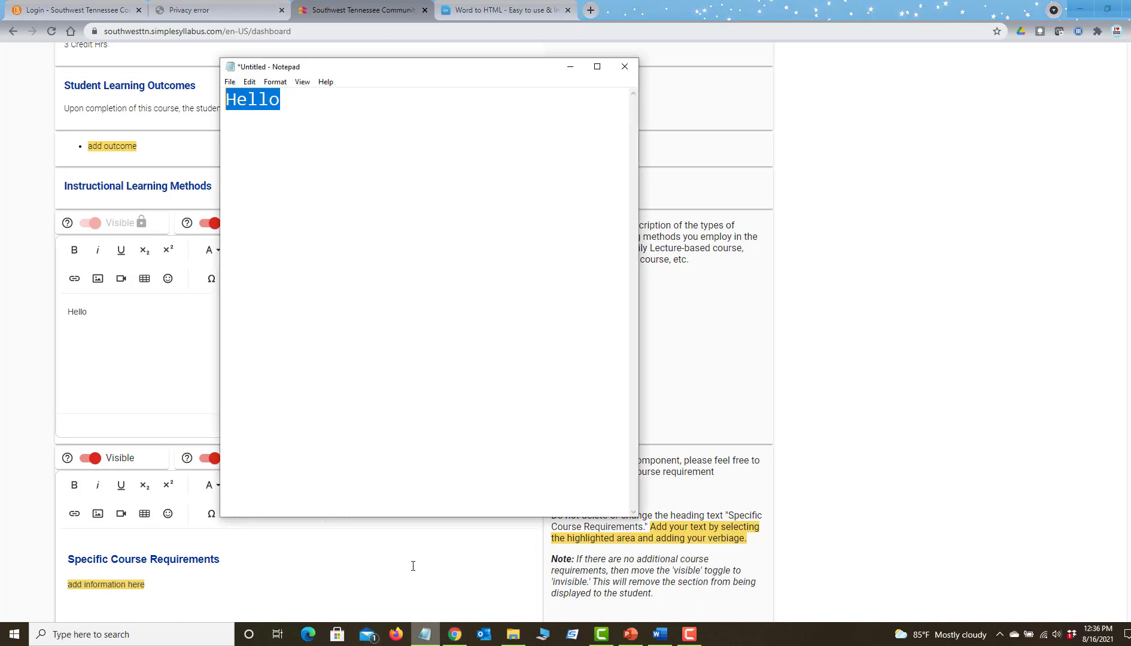
left_click(317, 134)
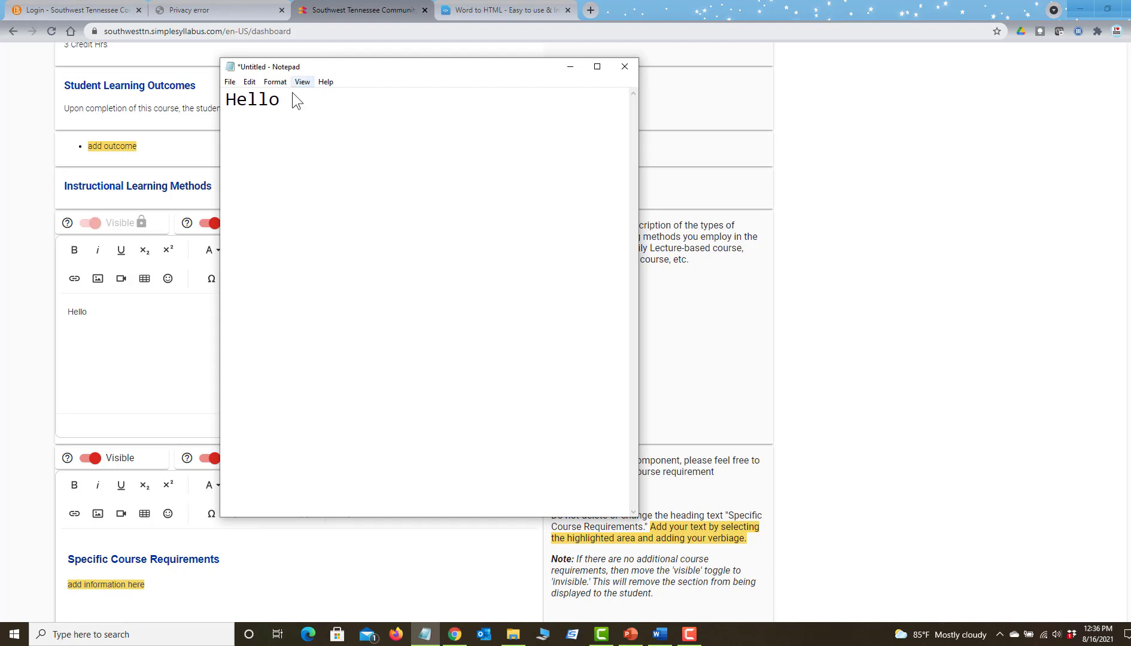
left_click(103, 636)
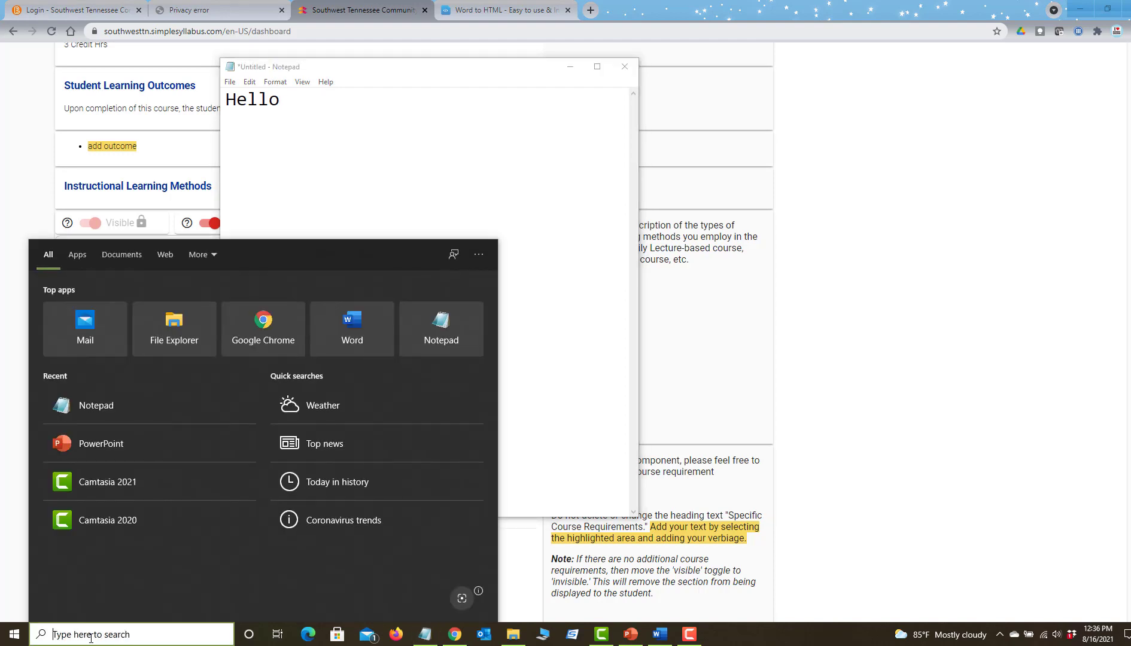
type("notepad")
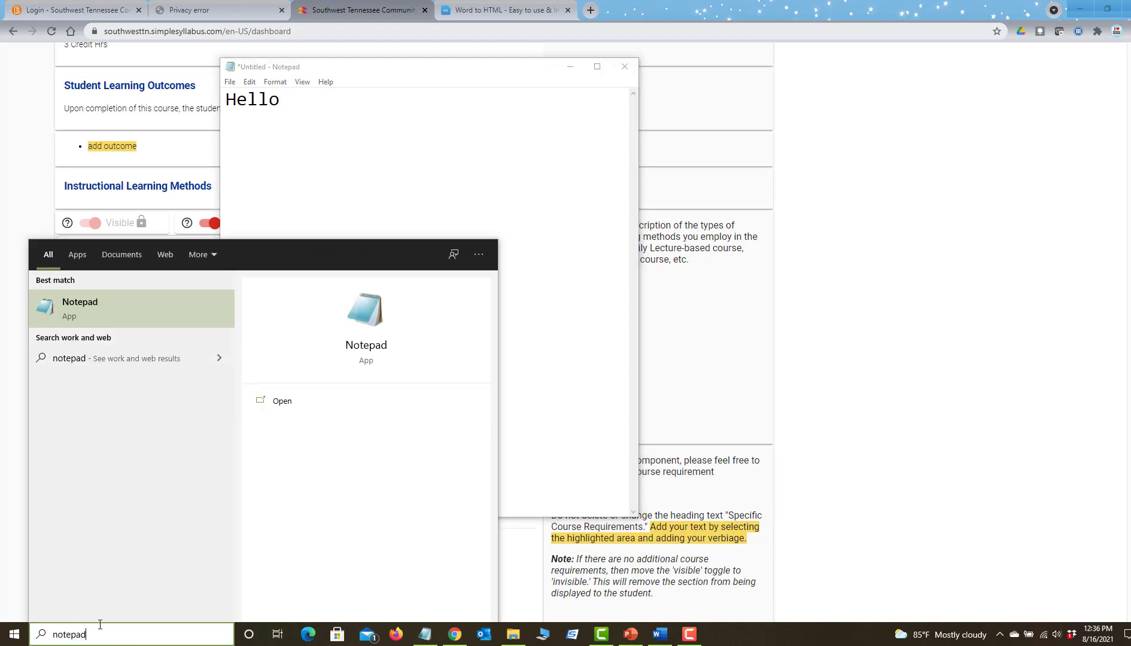
left_click(78, 303)
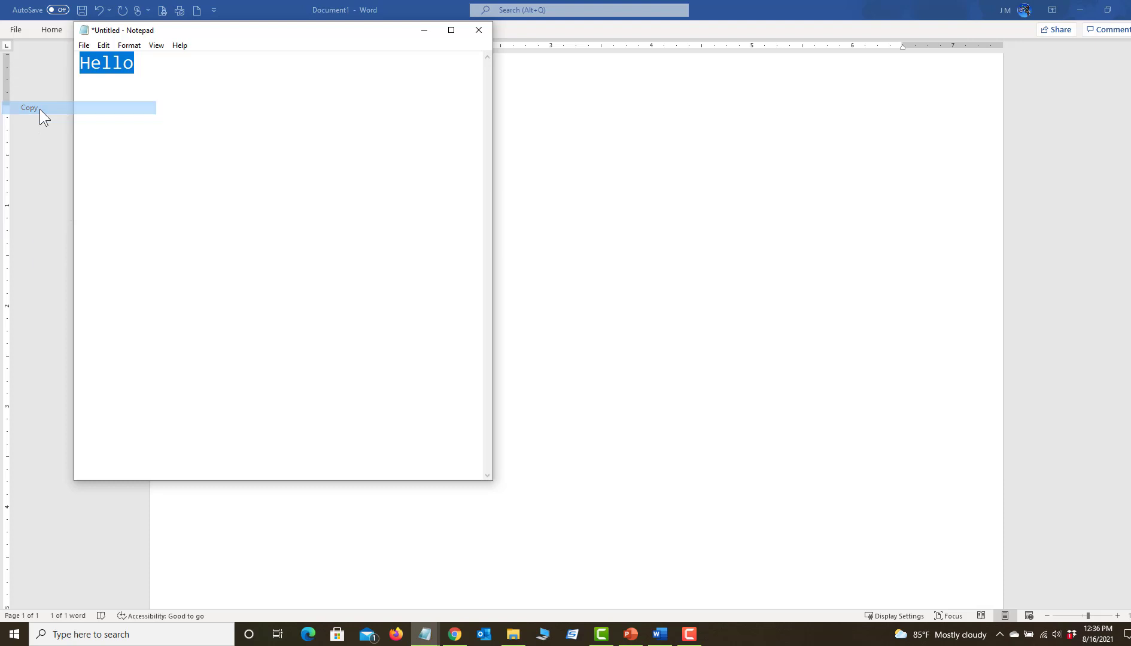
- Back in the syllabus, select the existing Hello in Instructional Learning Methods and paste plain Hello over it
left_click(455, 636)
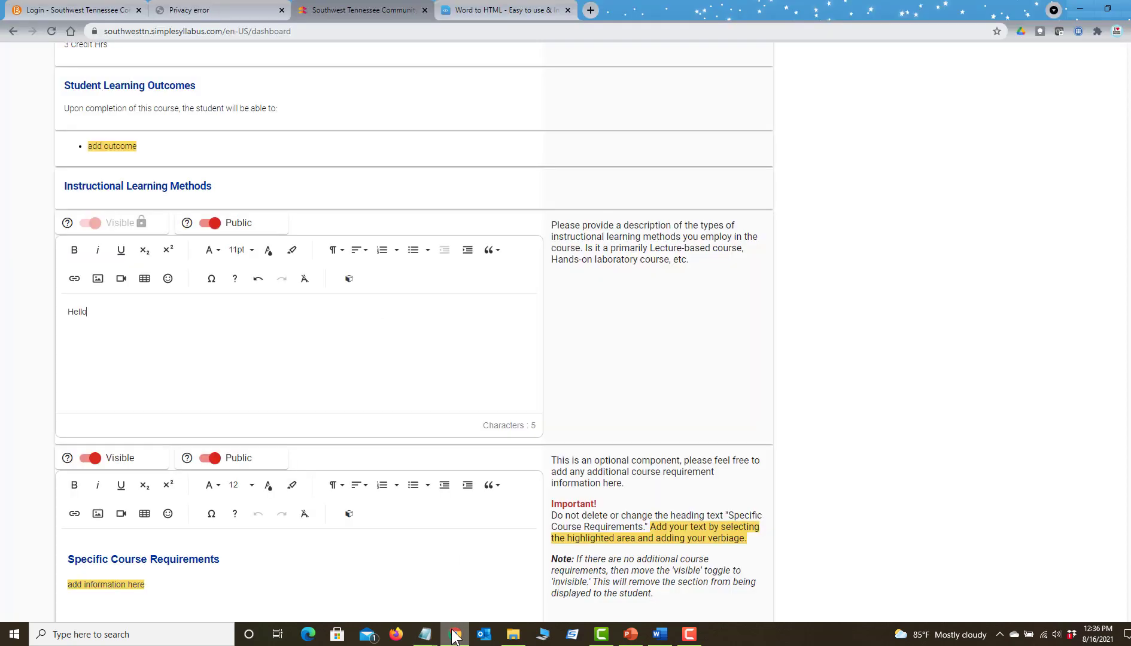
double_click(77, 312)
right_click(74, 314)
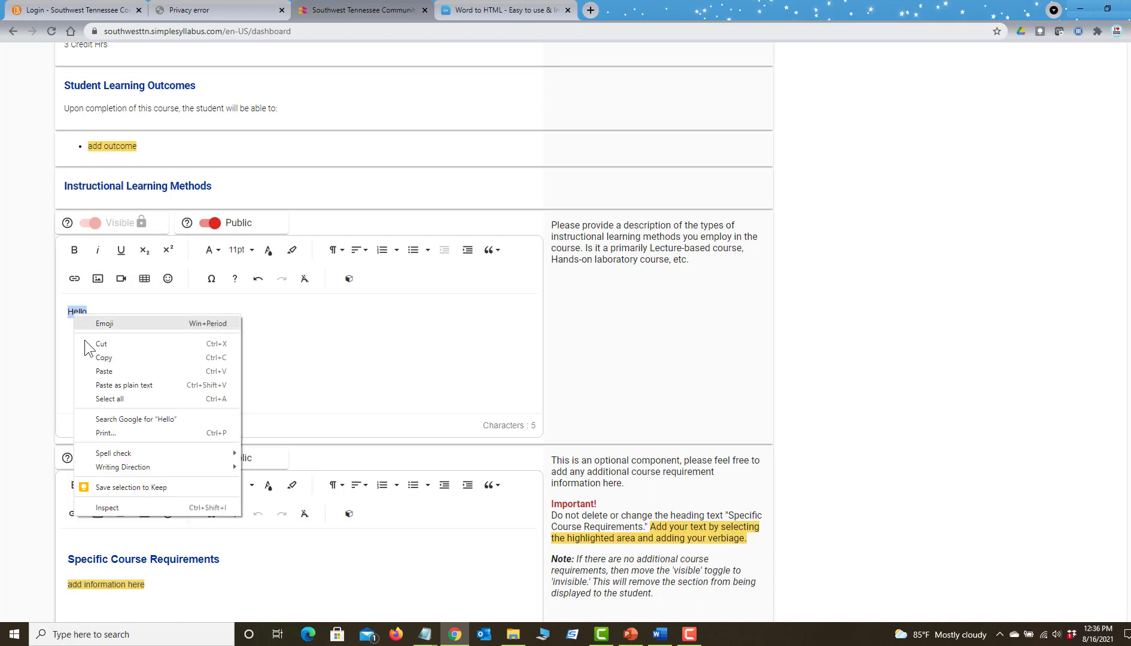
left_click(102, 373)
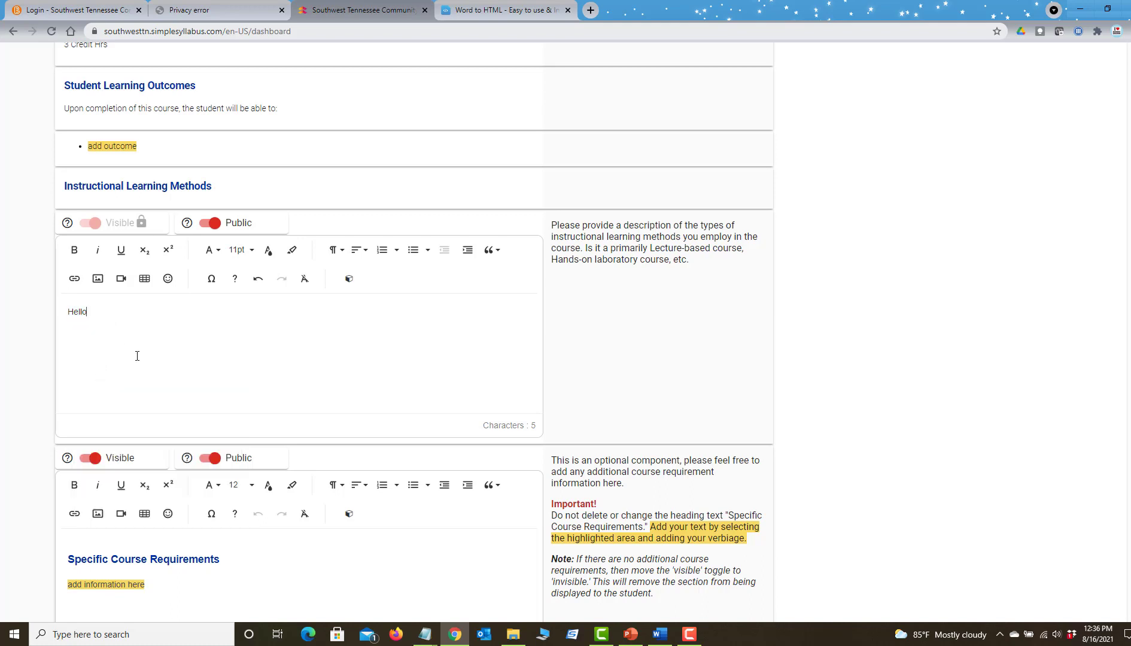